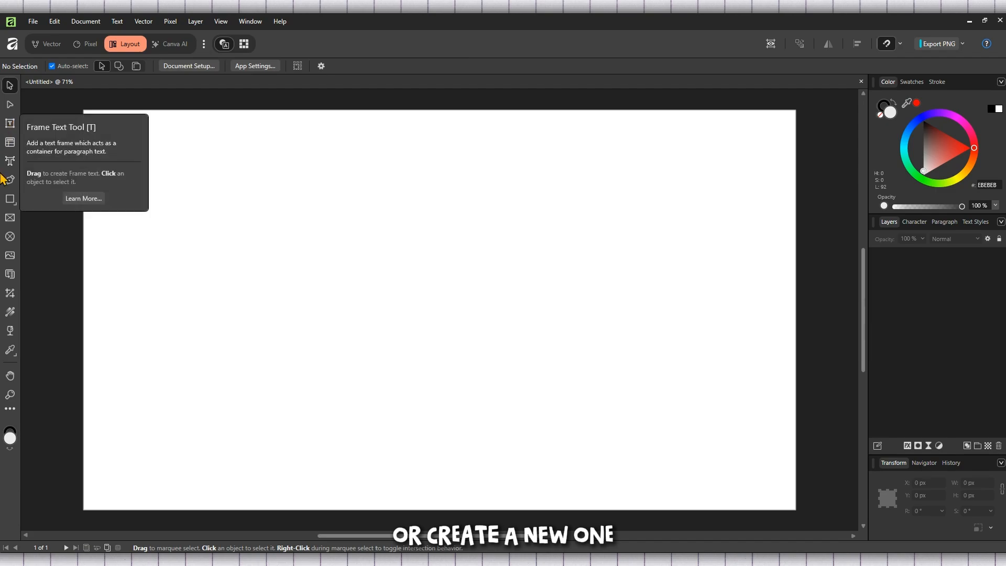
Step: Activate the Square Star shape tool for drawing on the blank page
click(10, 201)
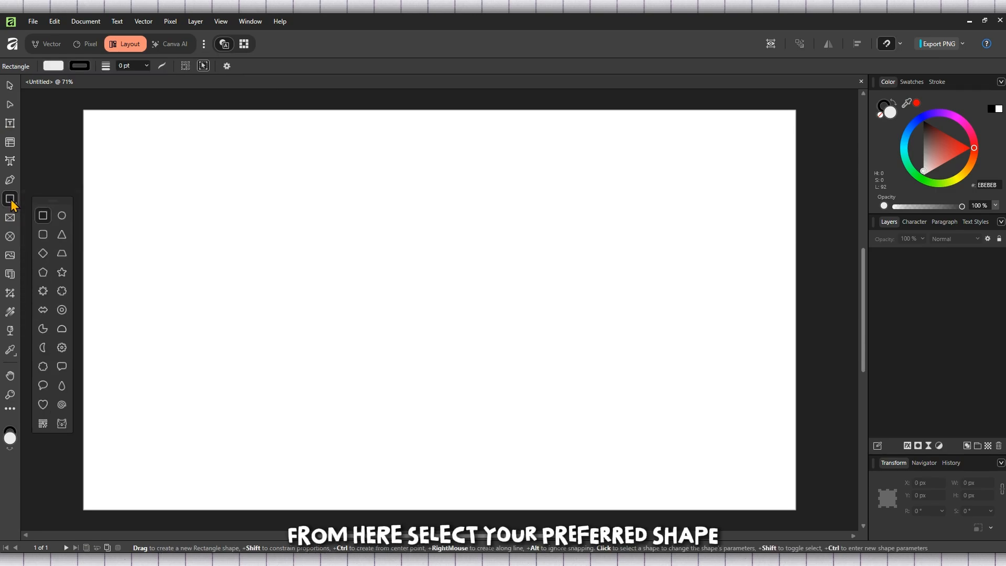
click(62, 291)
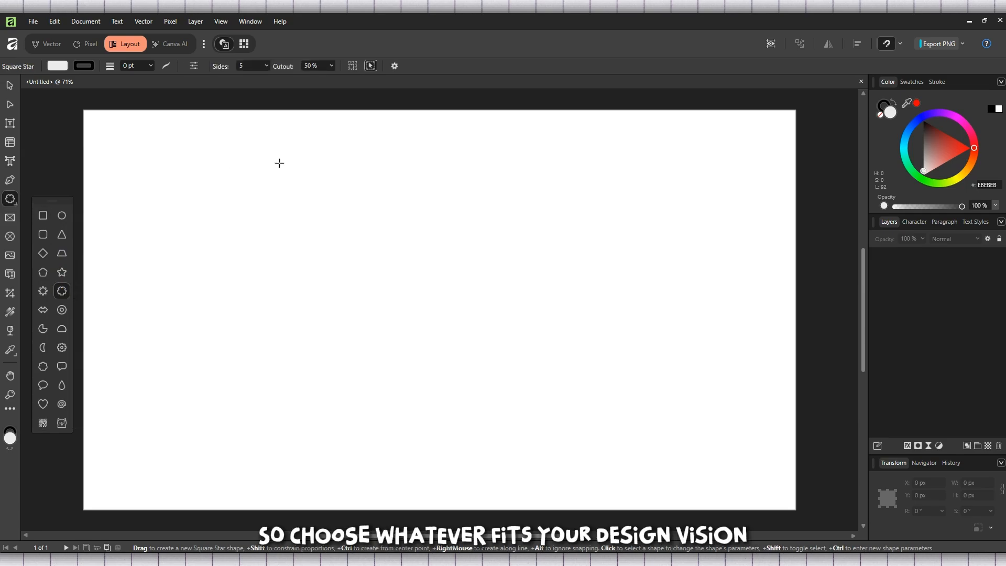
drag(278, 162, 567, 444)
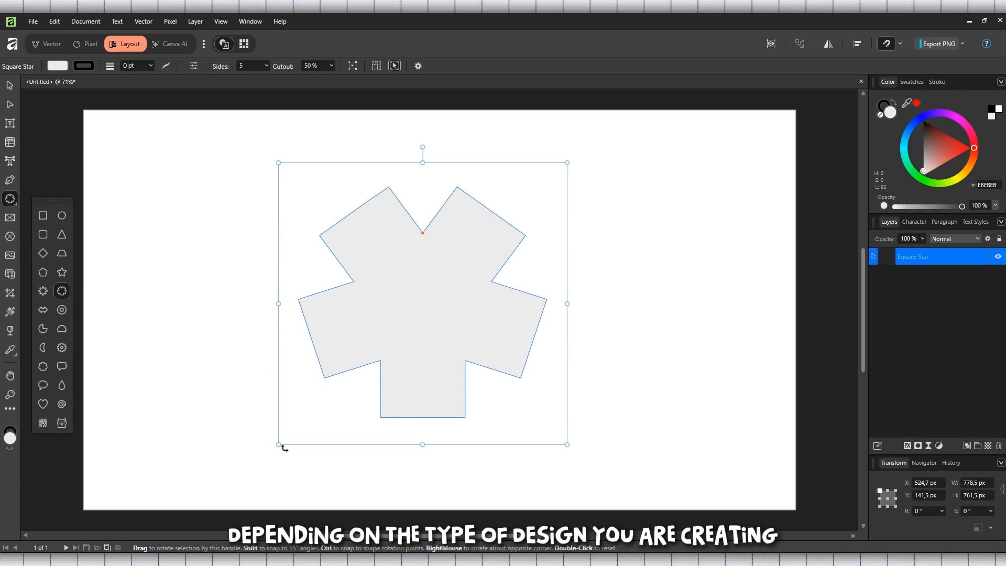
drag(280, 445, 237, 457)
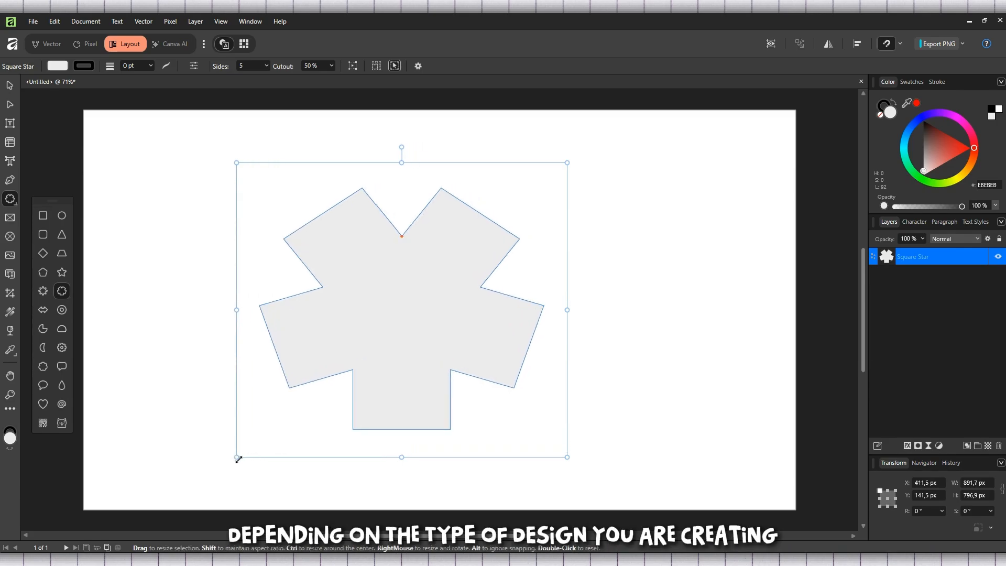
drag(368, 402, 229, 462)
key(ctrl+z)
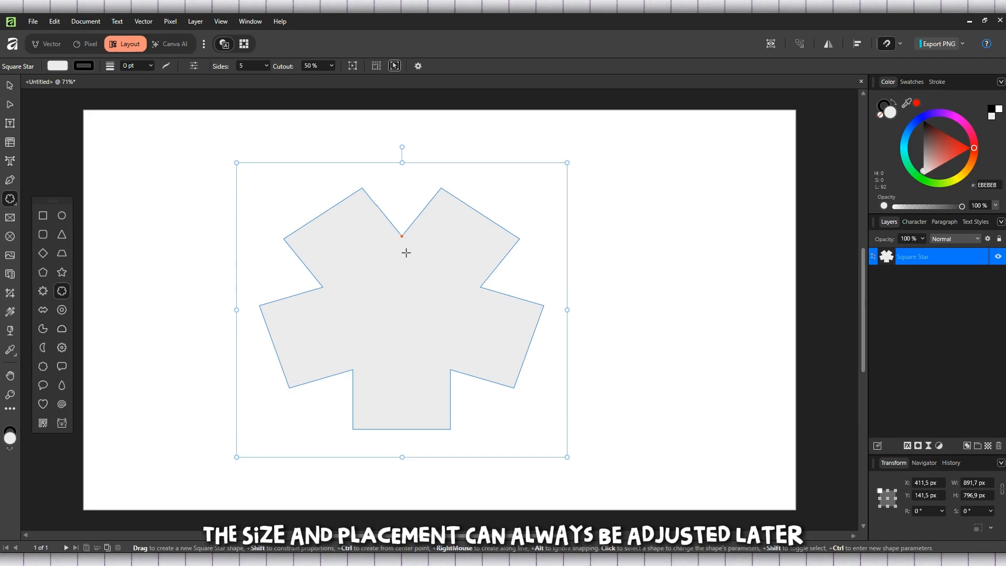
key(Delete)
Step: Draw a five-sided square star about 1301 by 965 px on the page and place it at about X 260, Y 48 px
drag(171, 141, 588, 480)
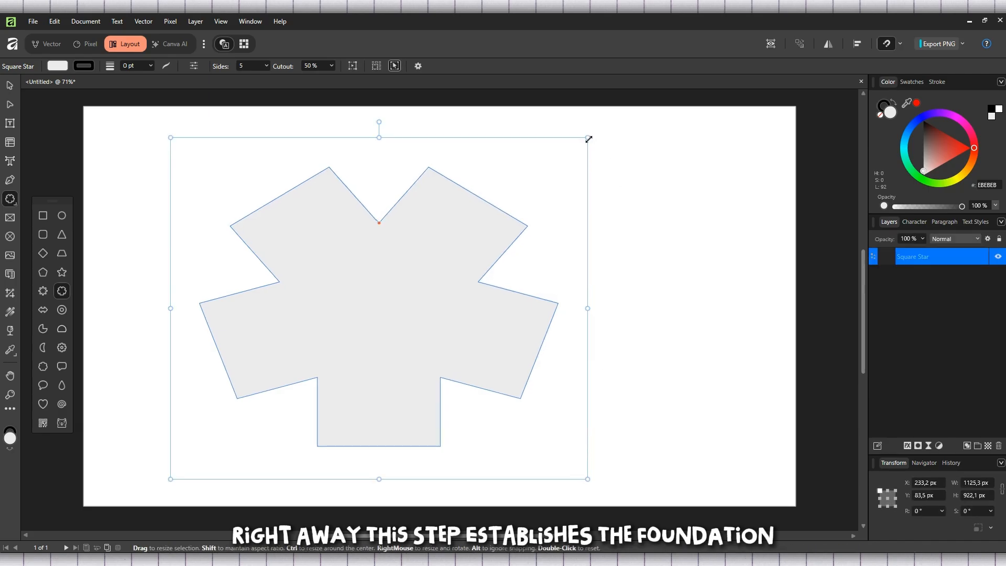
drag(588, 139, 653, 121)
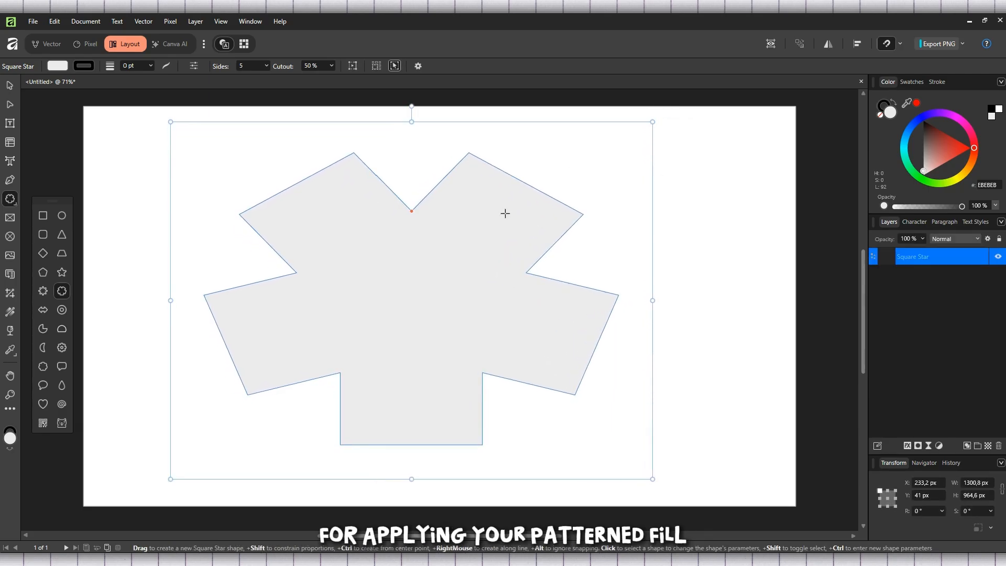
click(9, 85)
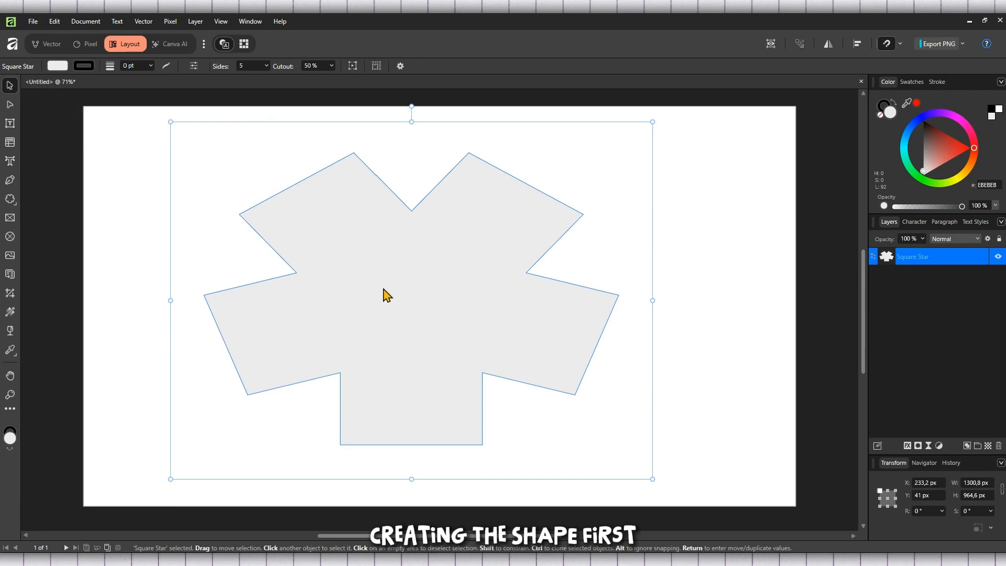
mouse_move(385, 296)
mouse_down()
mouse_move(401, 298)
mouse_move(392, 291)
mouse_up()
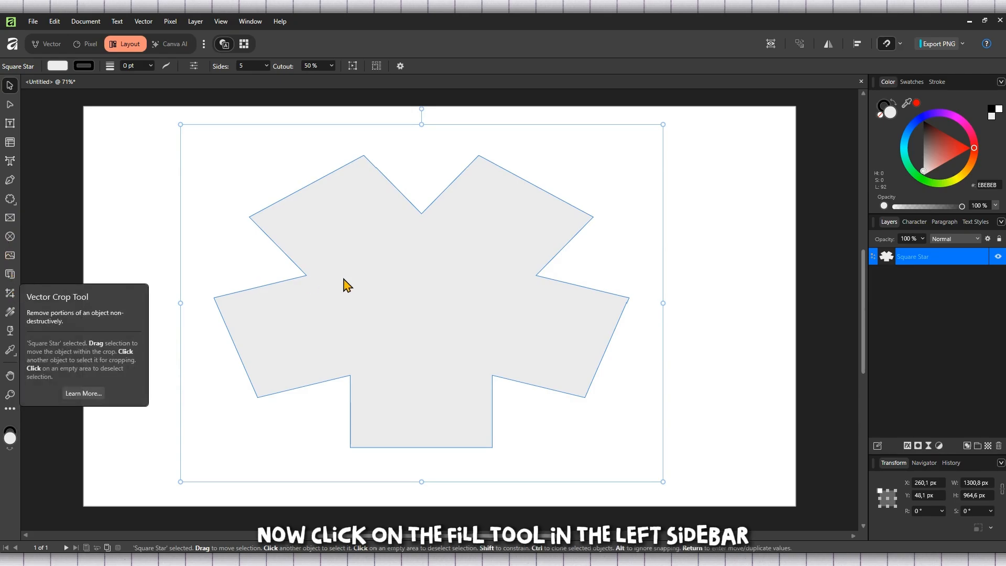
Step: Activate the Fill Tool on the square star with the context set to Fill
click(11, 313)
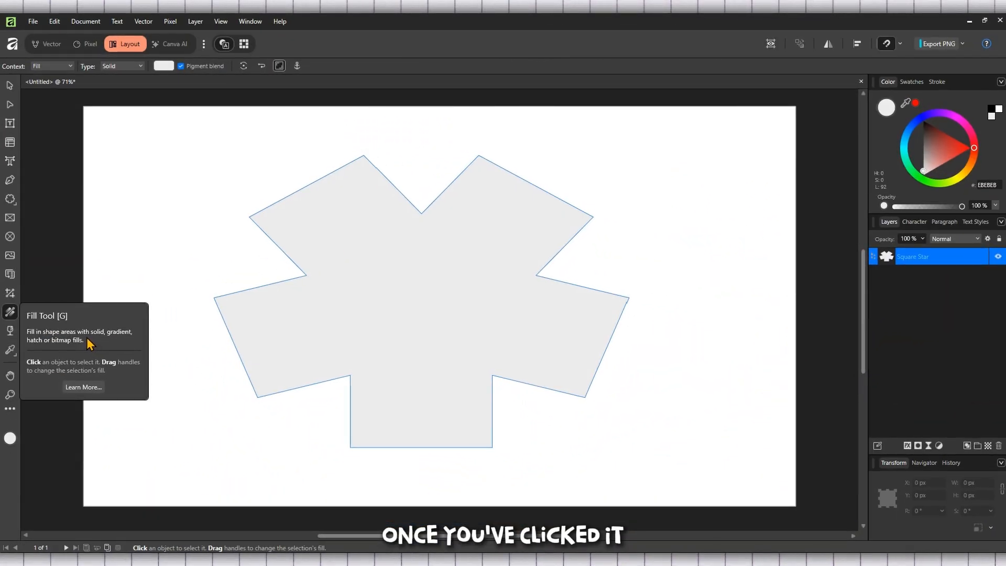
click(58, 251)
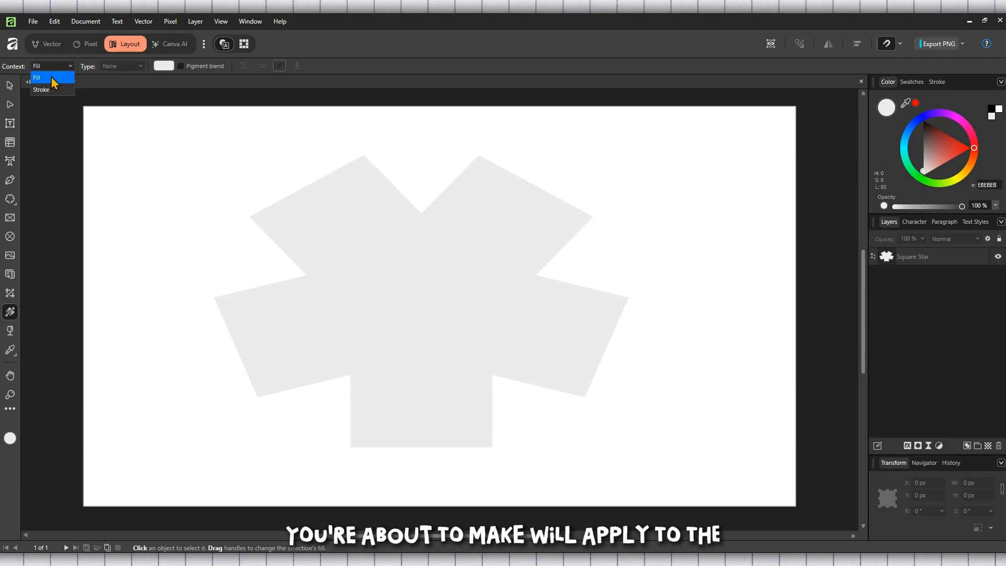
click(52, 77)
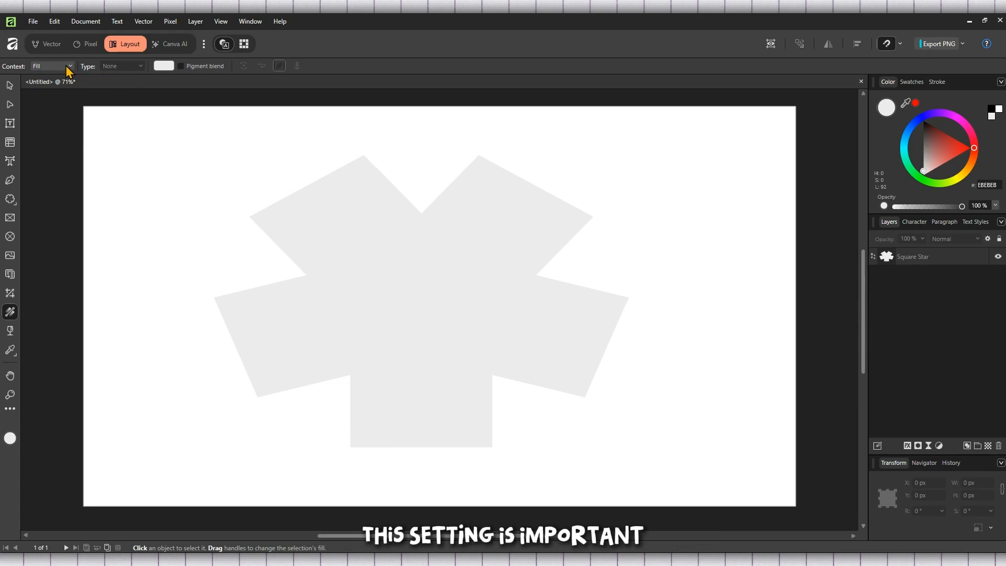
click(325, 214)
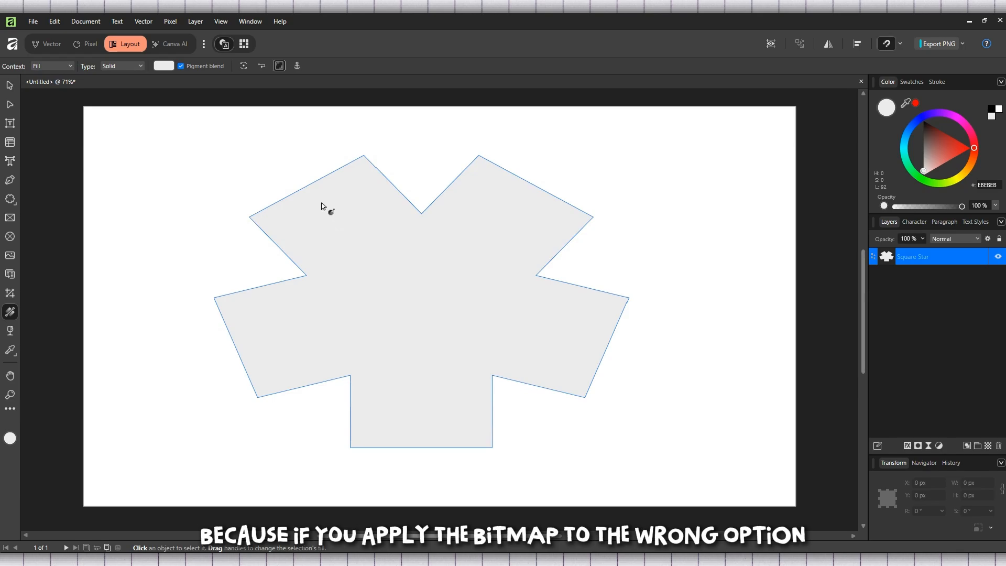
click(67, 67)
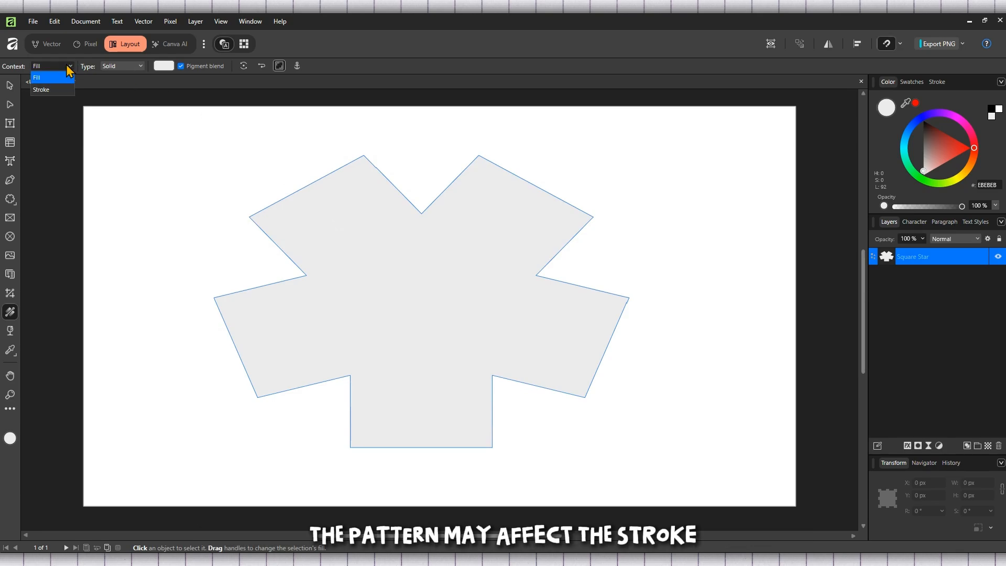
click(68, 66)
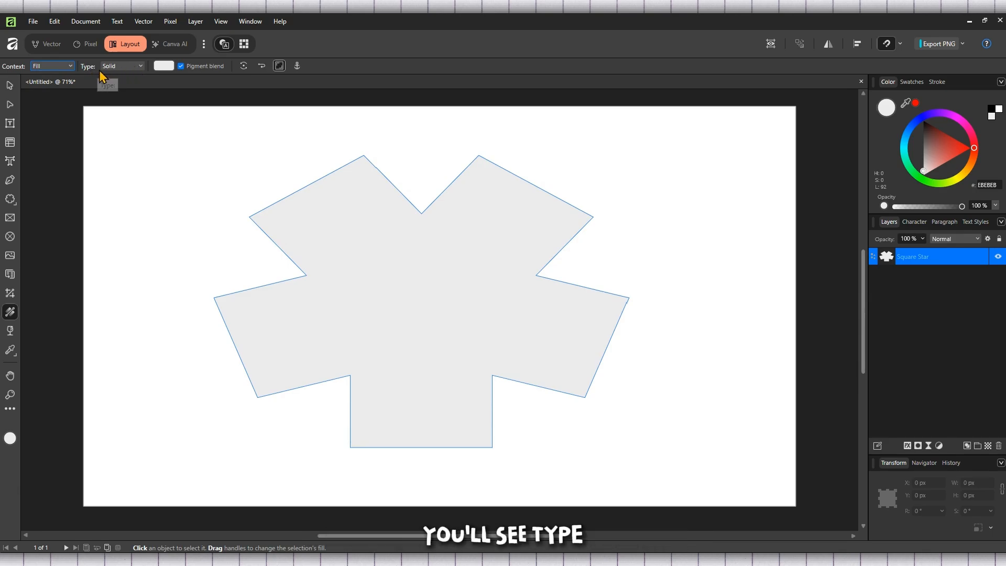
click(140, 67)
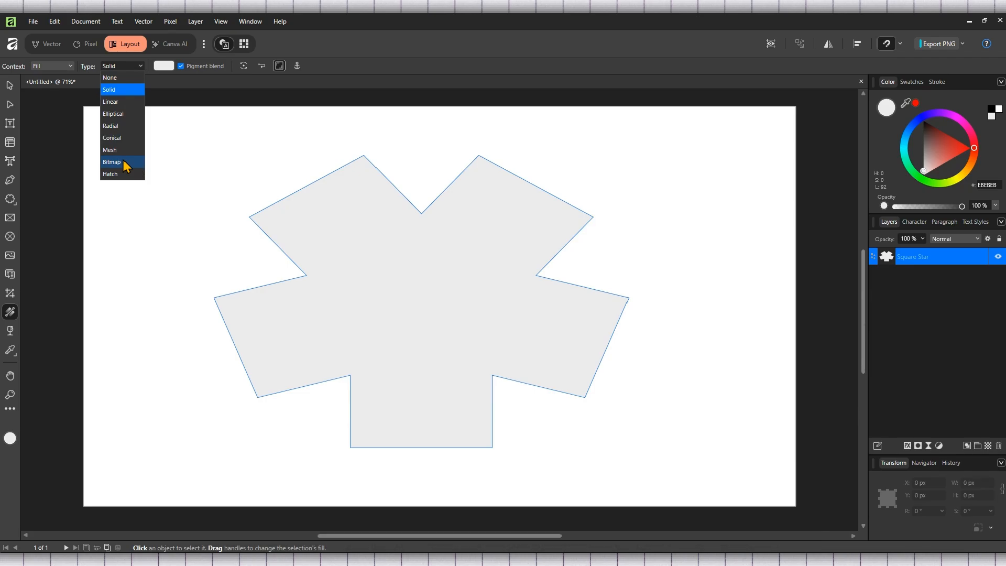
click(125, 162)
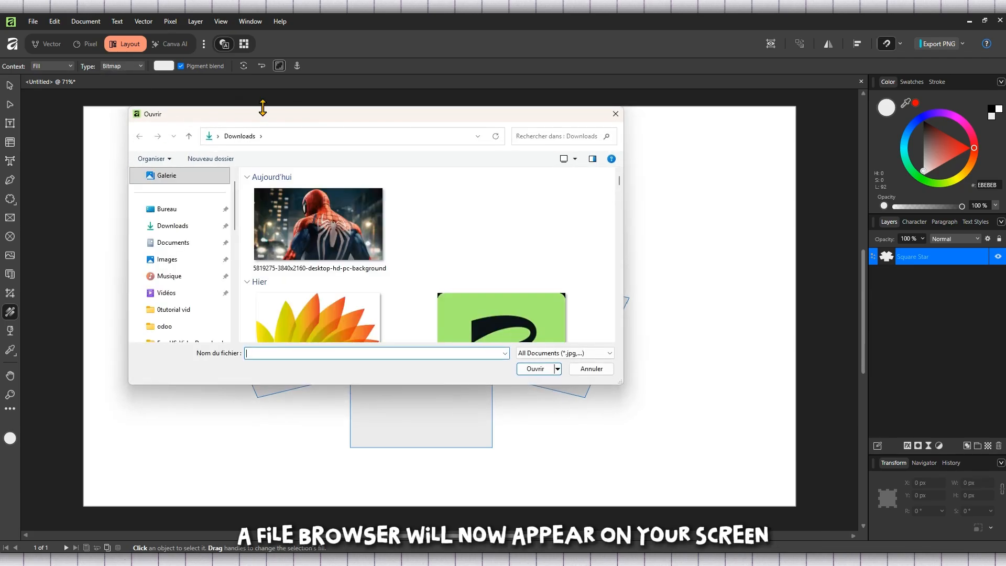
click(304, 248)
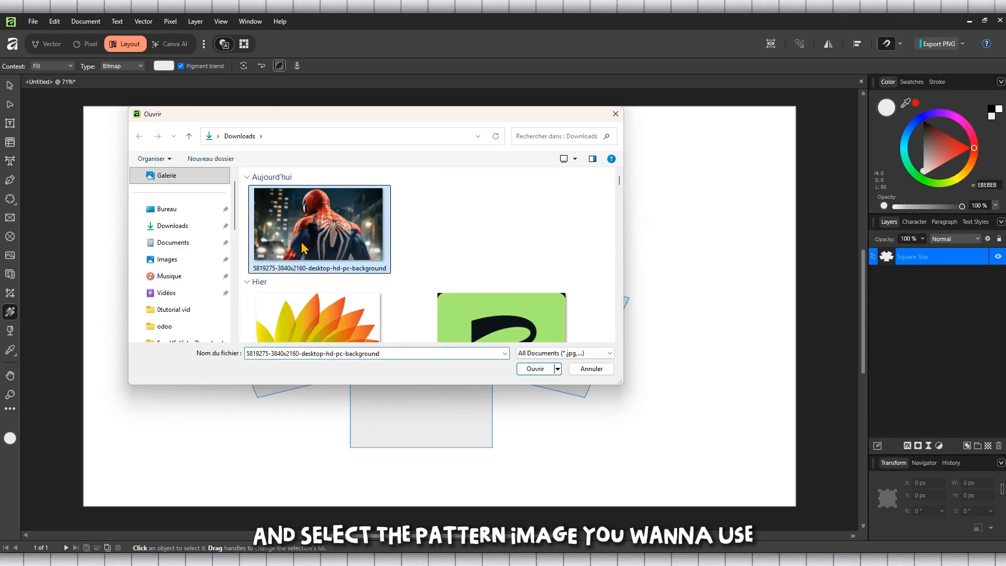
click(533, 370)
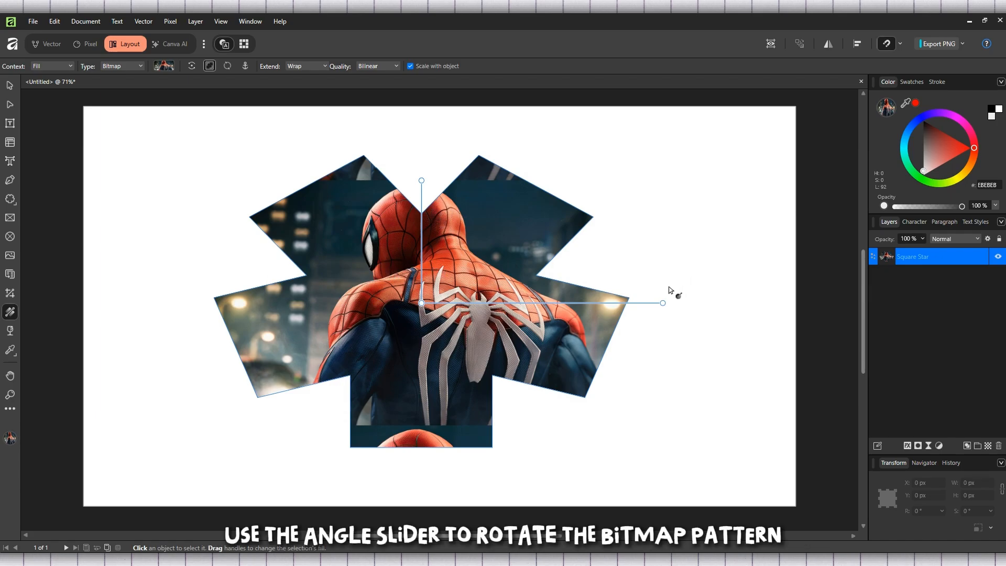
Step: Enlarge the bitmap pattern inside the star and tilt it slightly by adjusting both fill axes
drag(664, 303, 753, 314)
mouse_move(757, 313)
mouse_down()
mouse_move(743, 314)
mouse_move(752, 317)
mouse_up()
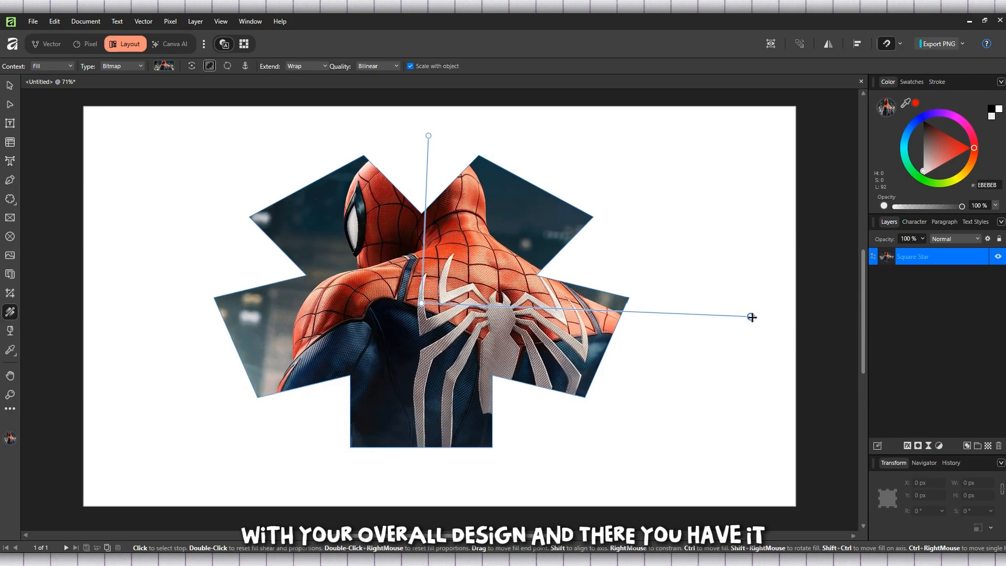
click(665, 244)
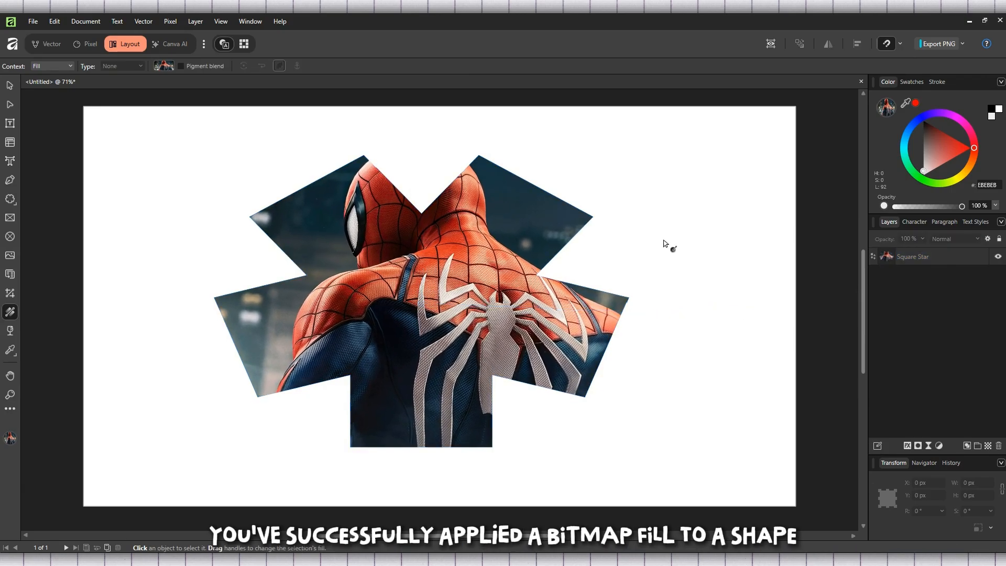
click(366, 318)
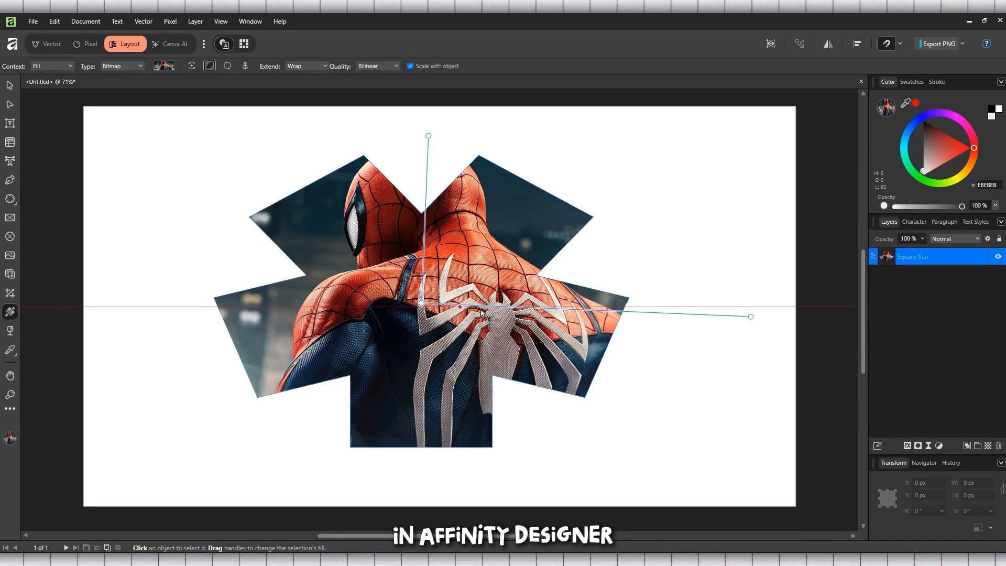
drag(426, 137, 386, 130)
click(579, 162)
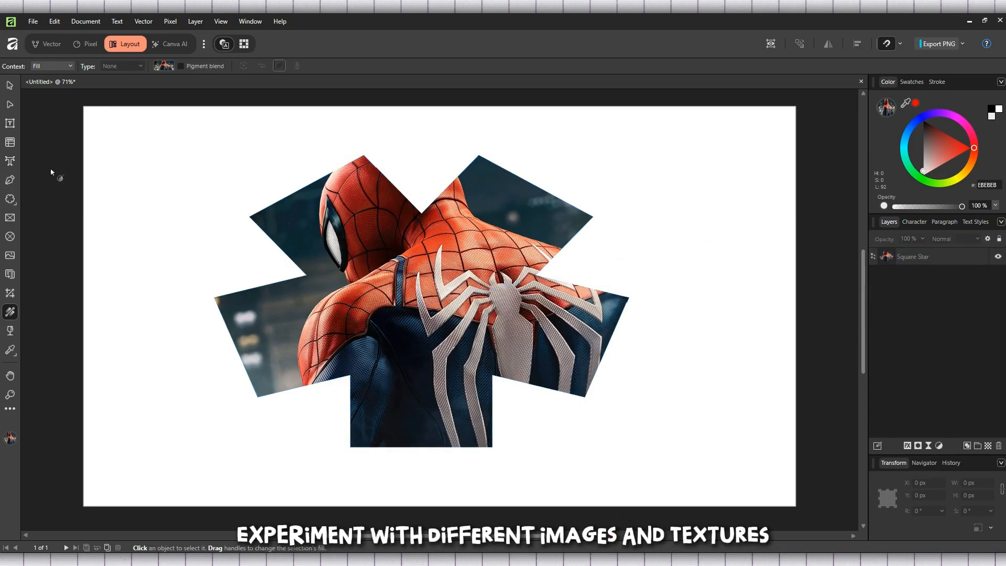
Step: Delete the bitmap-filled star from the page and reactivate the Square Star shape tool
click(7, 86)
click(338, 216)
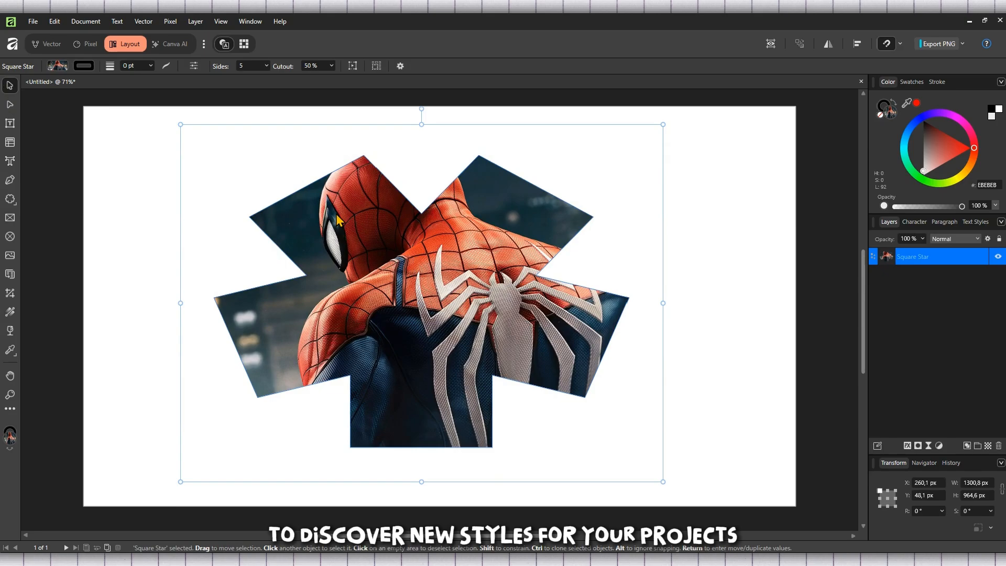
key(Delete)
click(12, 199)
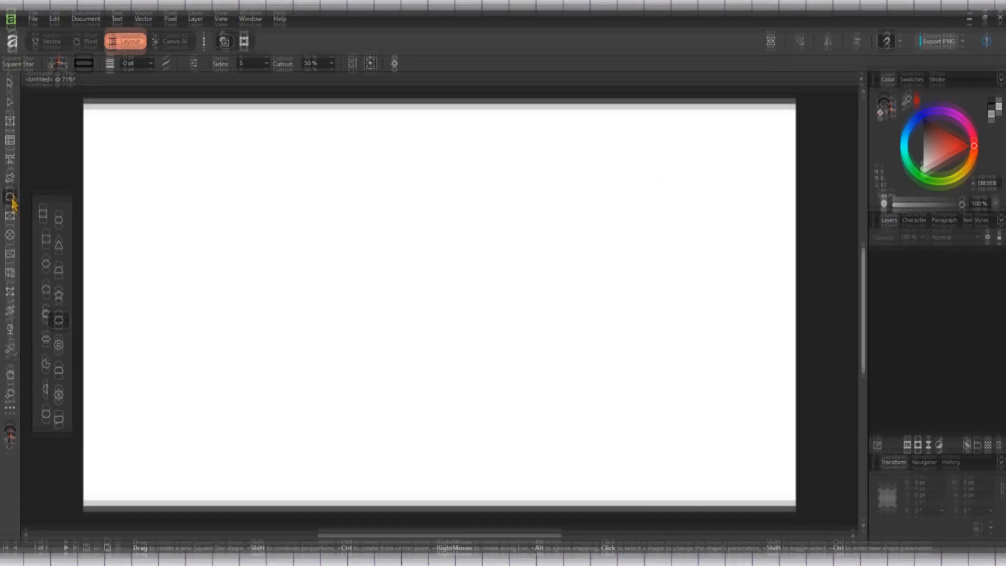